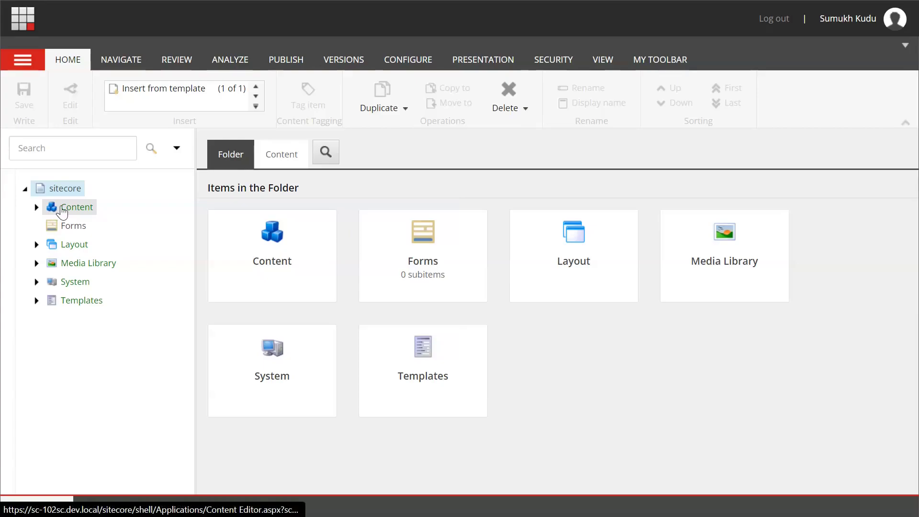
Expand Content, Home and the Sort Order folder to reveal TestItem 1 through TestItem 5.
{"action": "left_click", "coordinate": [36, 207]}
{"action": "left_click", "coordinate": [47, 226]}
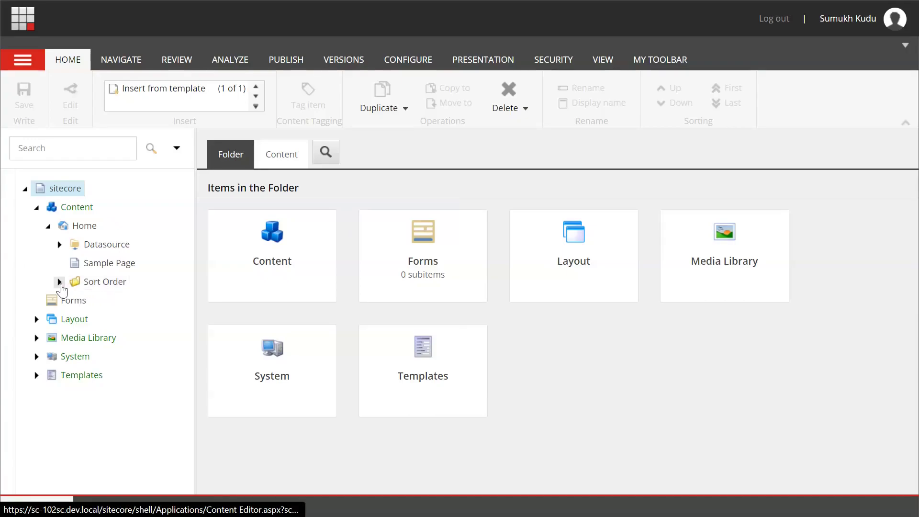
{"action": "left_click", "coordinate": [60, 283]}
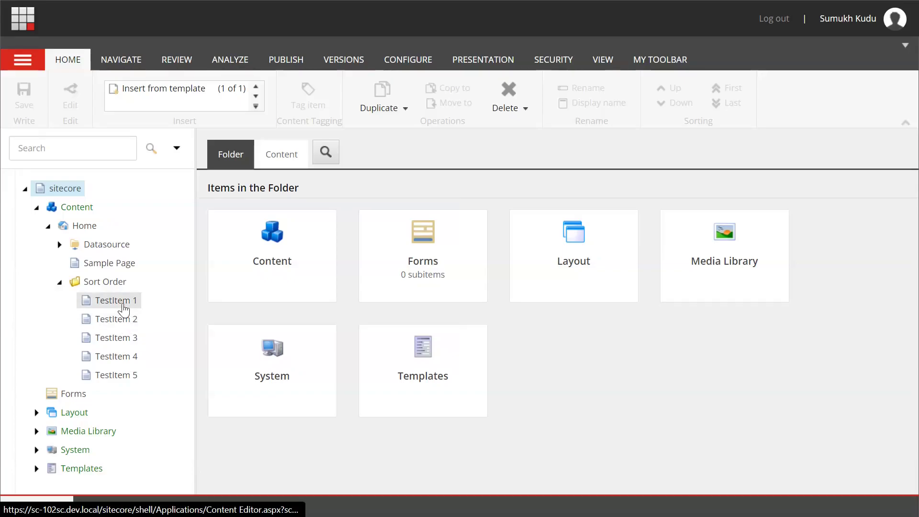
Select TestItem 1 in the tree so its fields, including Sortorder, are editable.
{"action": "left_click", "coordinate": [108, 308]}
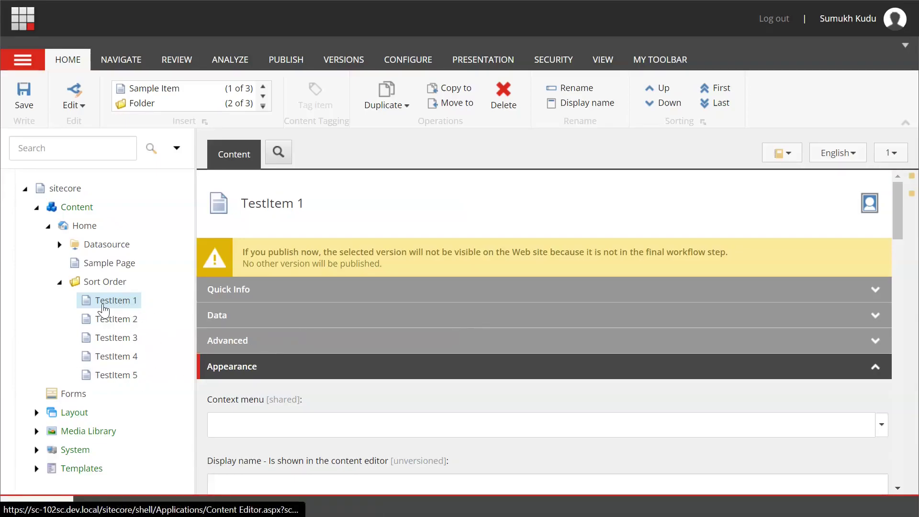
{"action": "scroll", "coordinate": [298, 376], "scroll_direction": "down", "scroll_amount": 2}
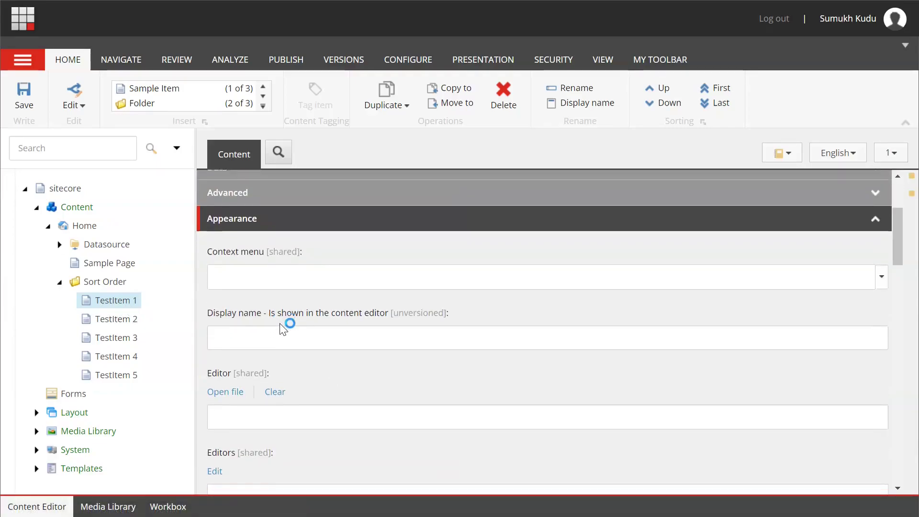
{"action": "scroll", "coordinate": [283, 327], "scroll_direction": "down", "scroll_amount": 2}
{"action": "scroll", "coordinate": [279, 323], "scroll_direction": "down", "scroll_amount": 2}
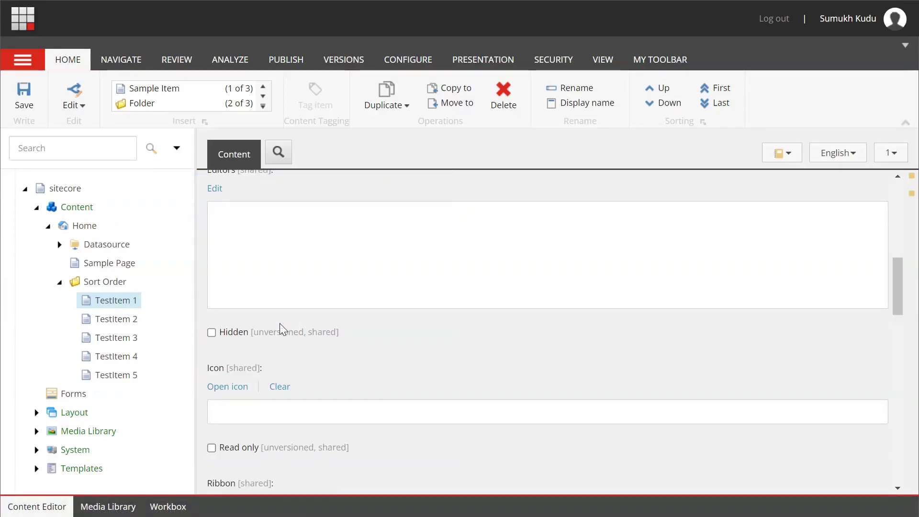
{"action": "scroll", "coordinate": [279, 324], "scroll_direction": "down", "scroll_amount": 1}
{"action": "scroll", "coordinate": [280, 323], "scroll_direction": "down", "scroll_amount": 1}
{"action": "scroll", "coordinate": [279, 324], "scroll_direction": "down", "scroll_amount": 1}
{"action": "scroll", "coordinate": [282, 329], "scroll_direction": "down", "scroll_amount": 1}
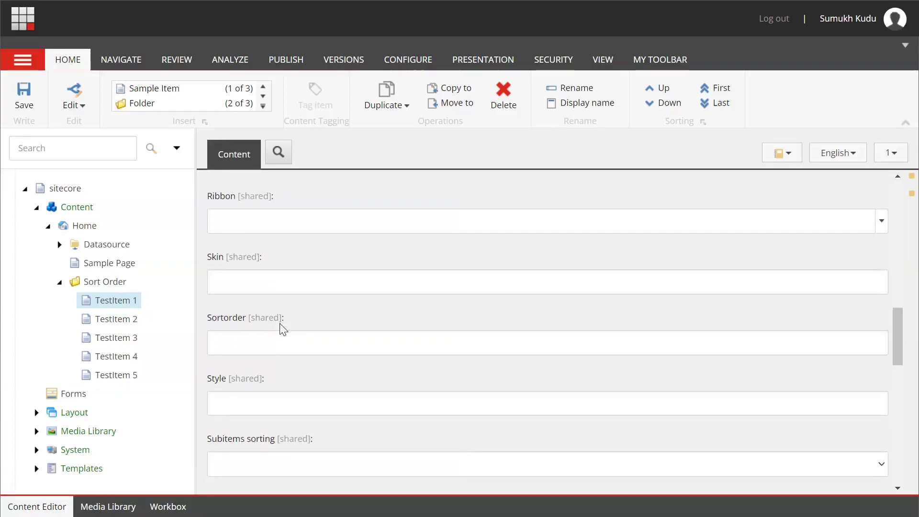
Set Sortorder to 5, 4 and 3 on TestItem 1, 2 and 3, saving each.
{"action": "left_click", "coordinate": [248, 343]}
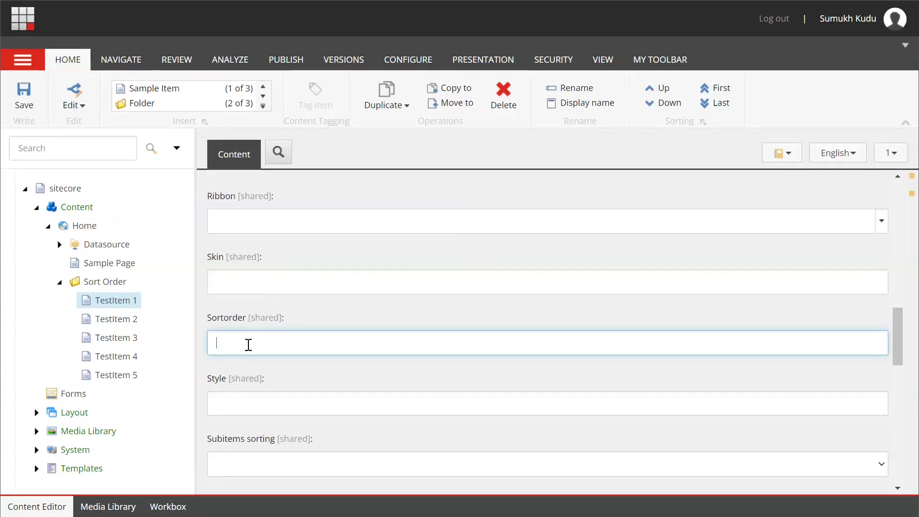
{"action": "type", "text": "5"}
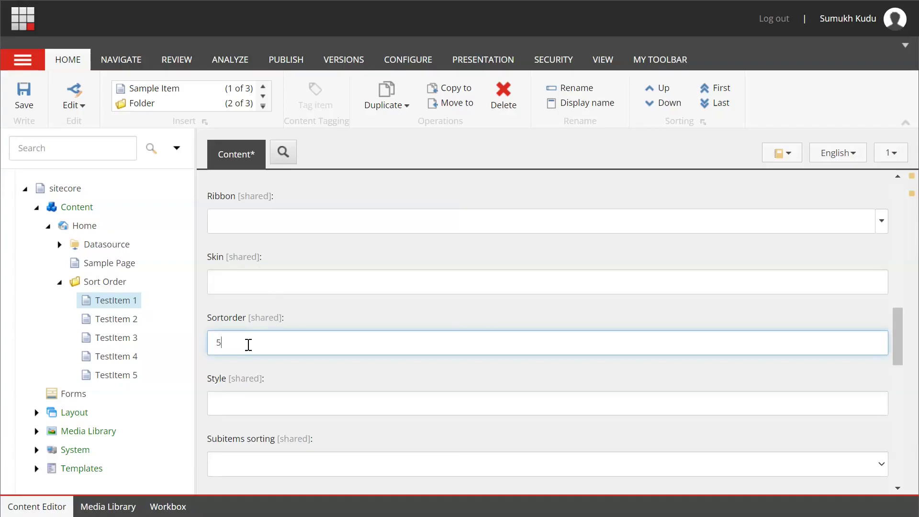
{"action": "key", "text": "ctrl+s"}
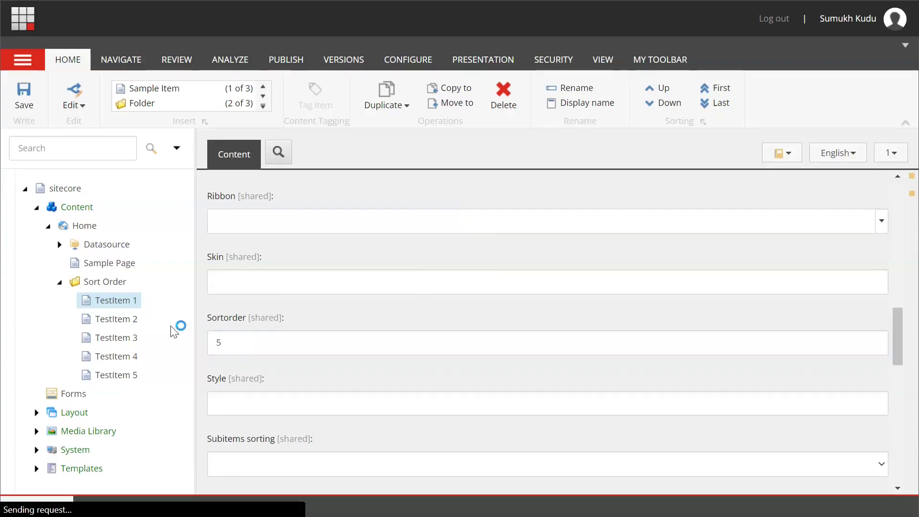
{"action": "left_click", "coordinate": [131, 320]}
{"action": "left_click", "coordinate": [255, 349]}
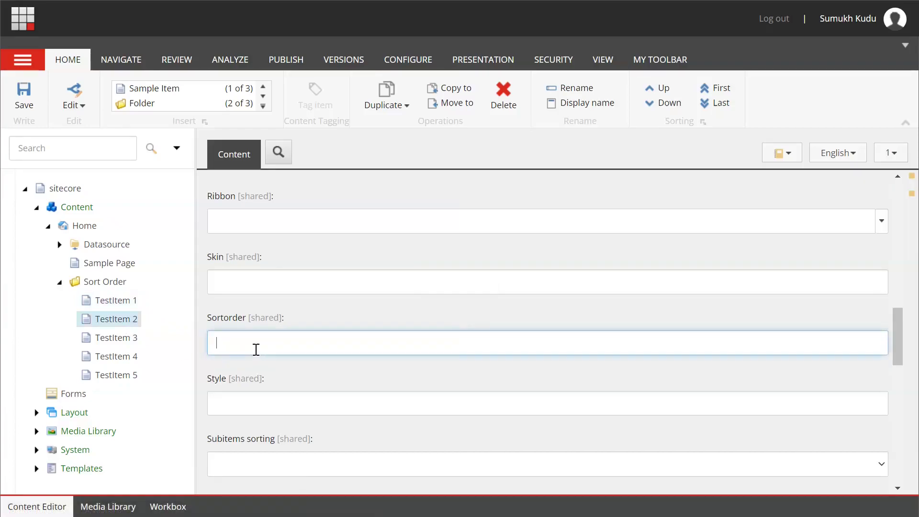
{"action": "type", "text": "4"}
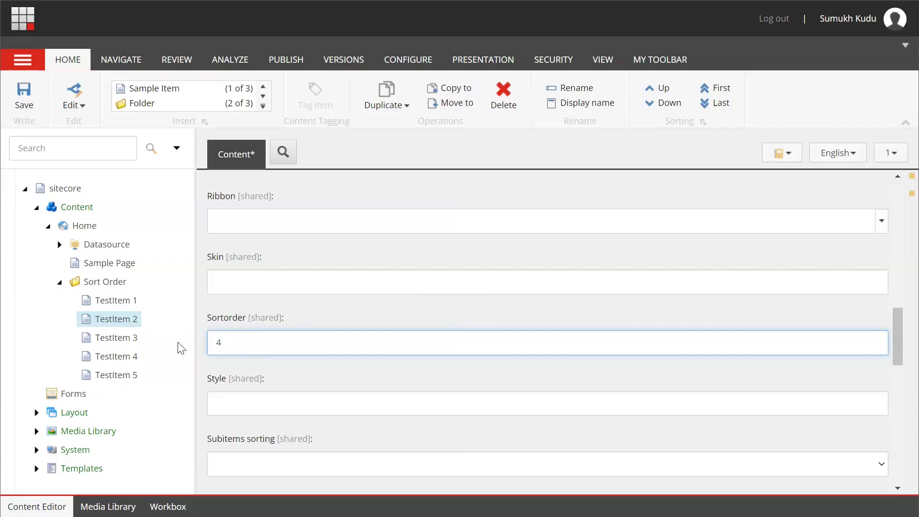
{"action": "key", "text": "ctrl+s"}
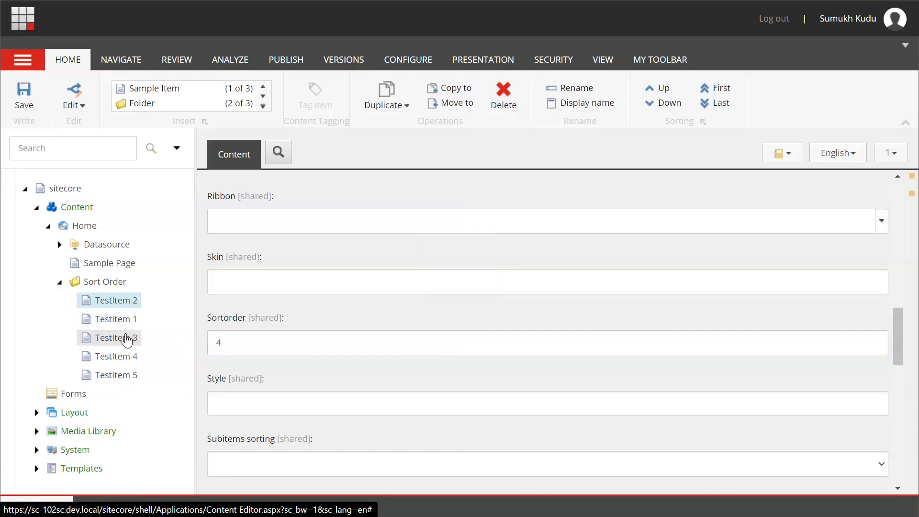
{"action": "left_click", "coordinate": [125, 344]}
{"action": "left_click", "coordinate": [247, 349]}
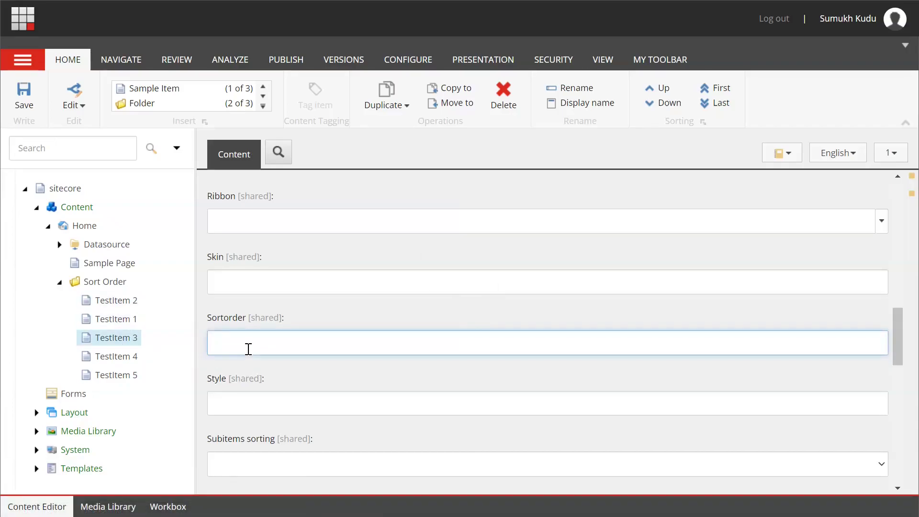
{"action": "type", "text": "3"}
{"action": "key", "text": "ctrl+s"}
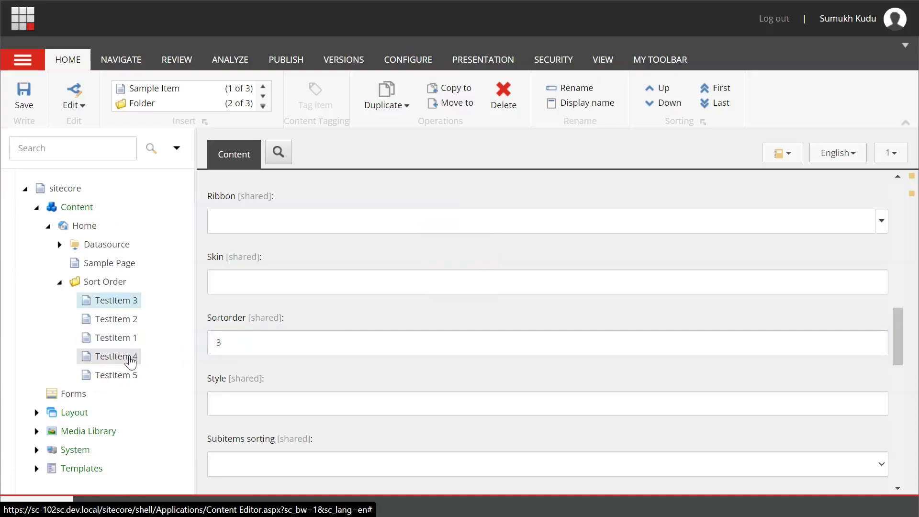
Set Sortorder to 2 on TestItem 4 and 1 on TestItem 5, saving each.
{"action": "left_click", "coordinate": [129, 357]}
{"action": "left_click", "coordinate": [226, 353]}
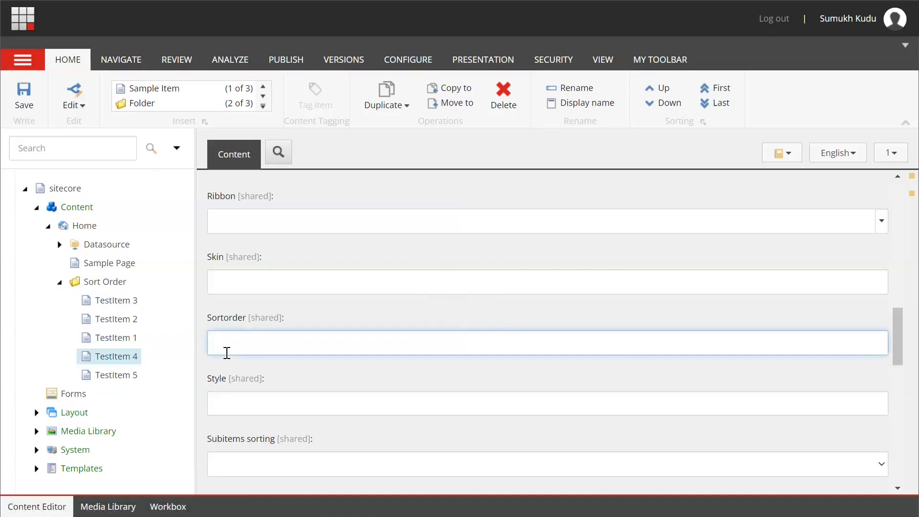
{"action": "type", "text": "2"}
{"action": "key", "text": "ctrl+s"}
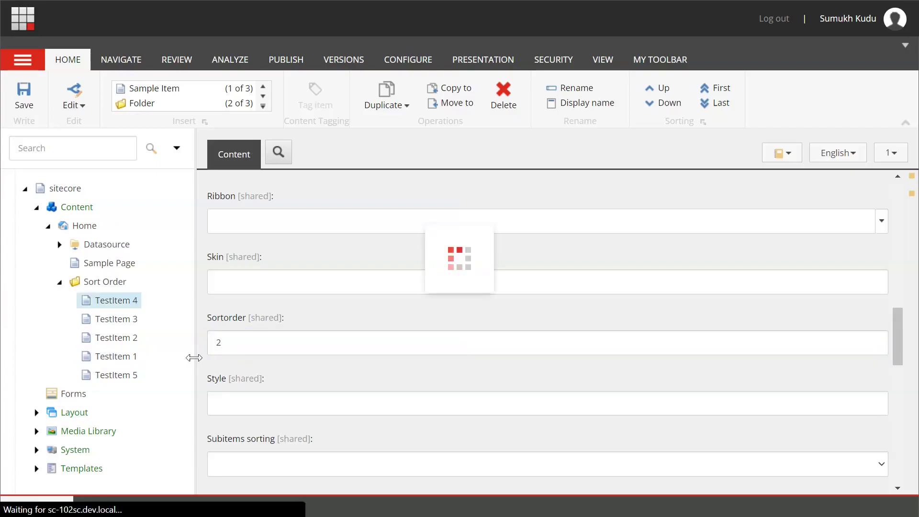
{"action": "left_click", "coordinate": [133, 374]}
{"action": "left_click", "coordinate": [247, 353]}
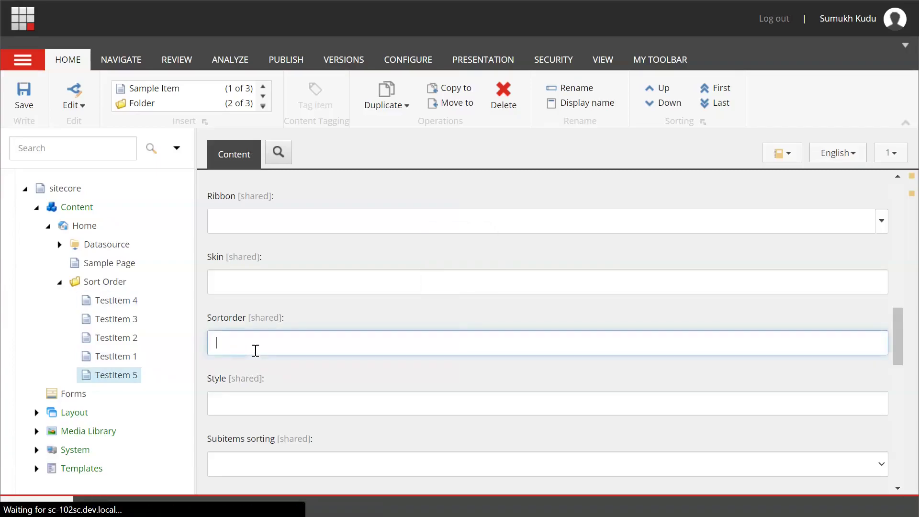
{"action": "type", "text": "1"}
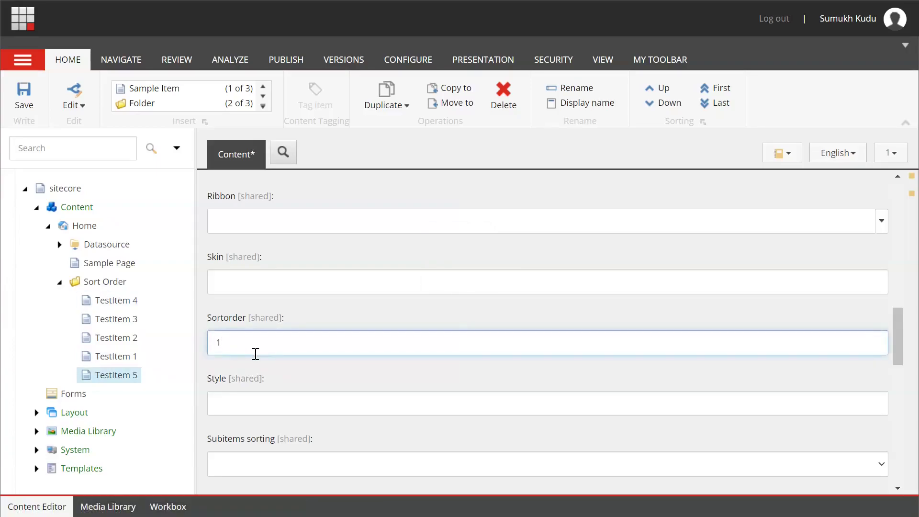
{"action": "key", "text": "ctrl+s"}
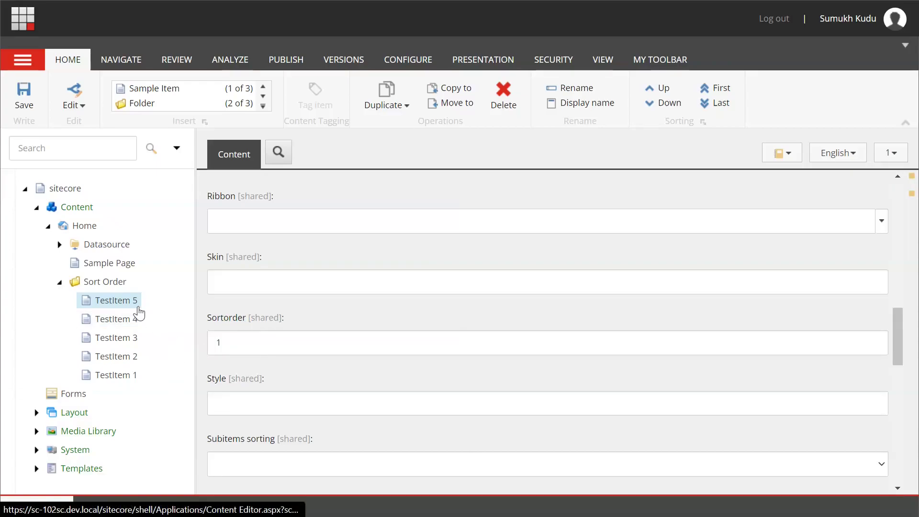
Reopen TestItem 1, now at the bottom of the folder, to confirm its Sortorder is 5.
{"action": "left_click", "coordinate": [115, 375]}
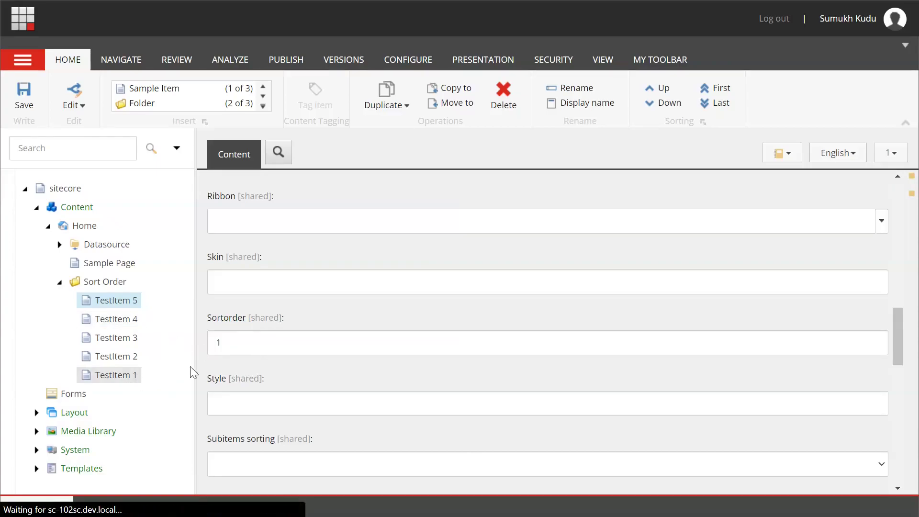